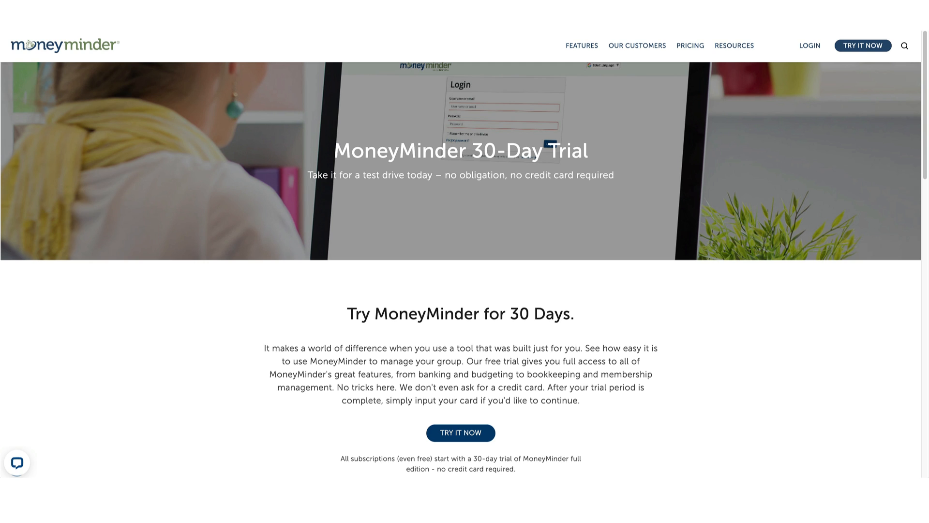
Sign up for the 30-day trial with the club's email and an October 1 financial year start
{"action": "left_click", "coordinate": [465, 433]}
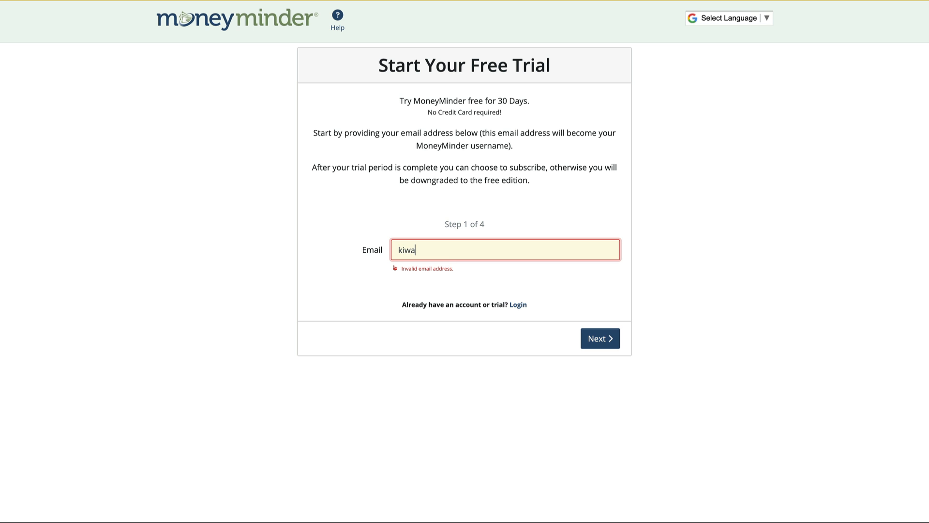
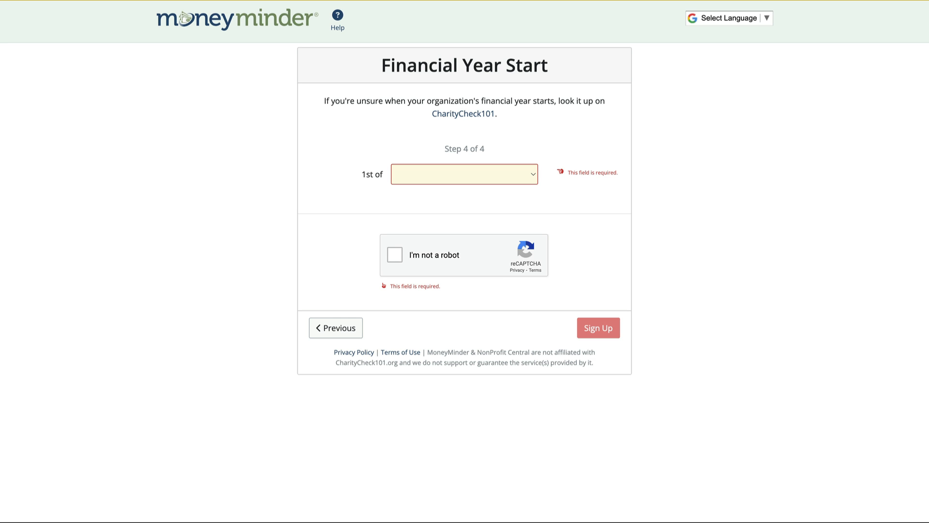
{"action": "left_click", "coordinate": [526, 181]}
{"action": "left_click", "coordinate": [492, 304]}
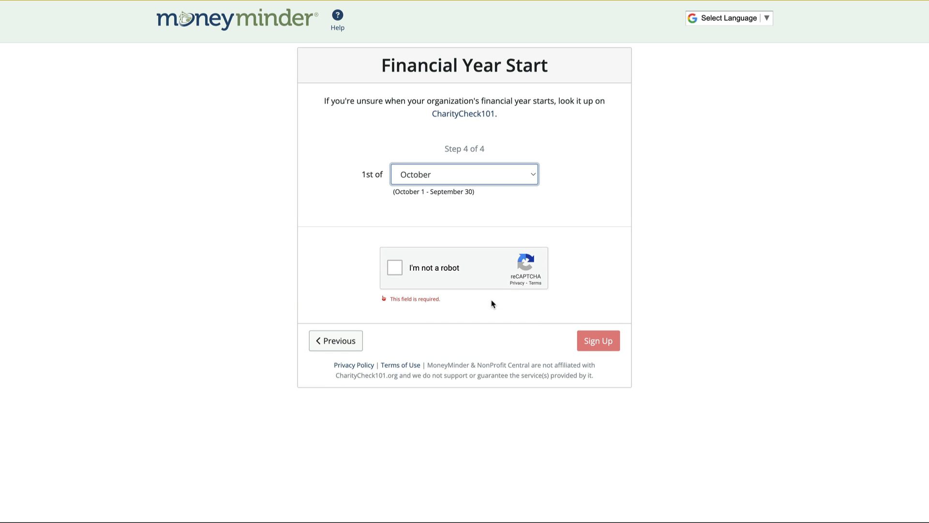
{"action": "left_click", "coordinate": [395, 268]}
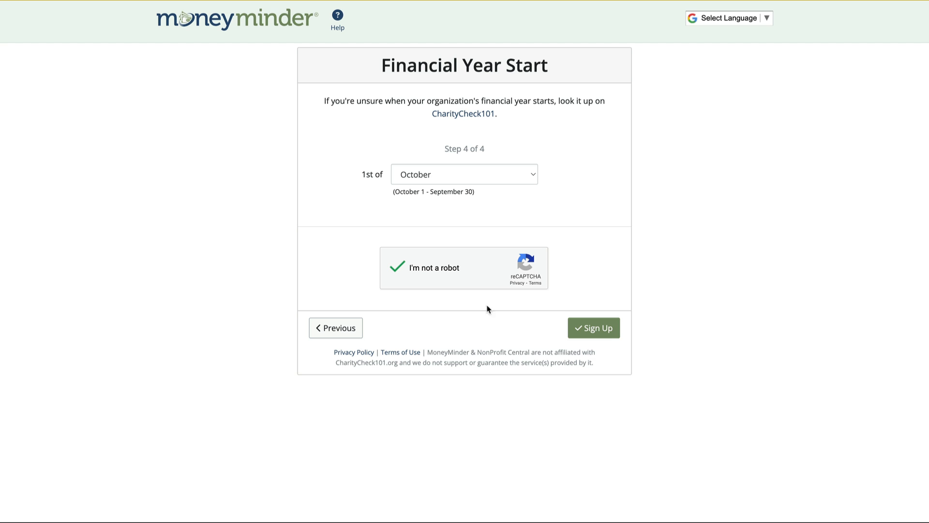
{"action": "left_click", "coordinate": [589, 328]}
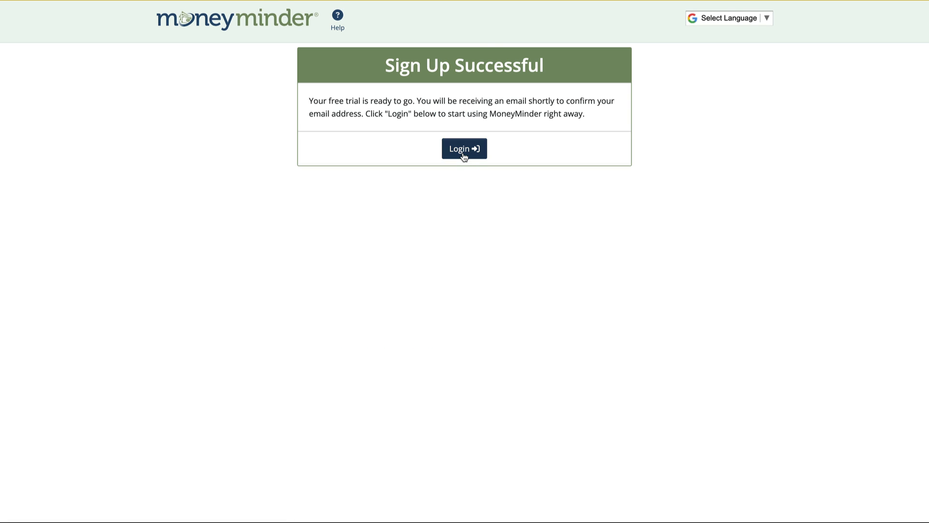
Log in to the new Kiwanis Demo account and go to the Banking page
{"action": "left_click", "coordinate": [464, 151]}
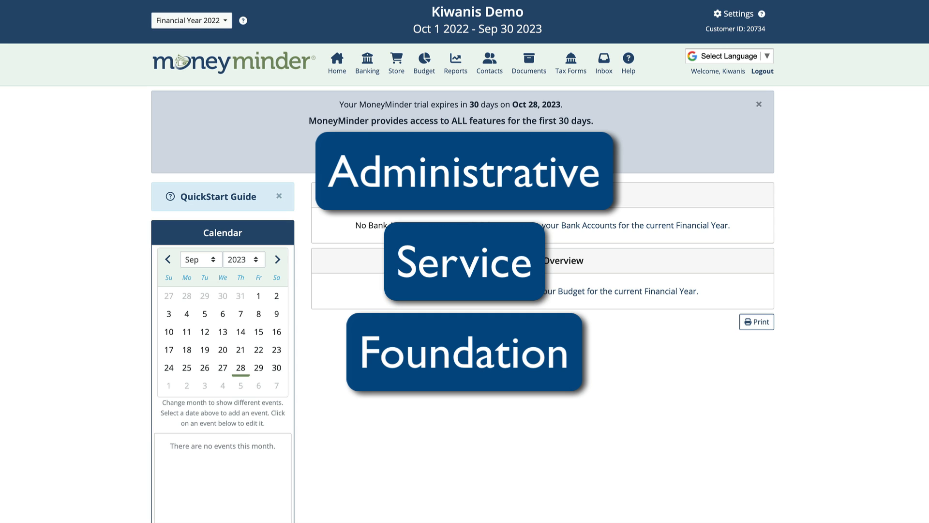
{"action": "left_click", "coordinate": [369, 71]}
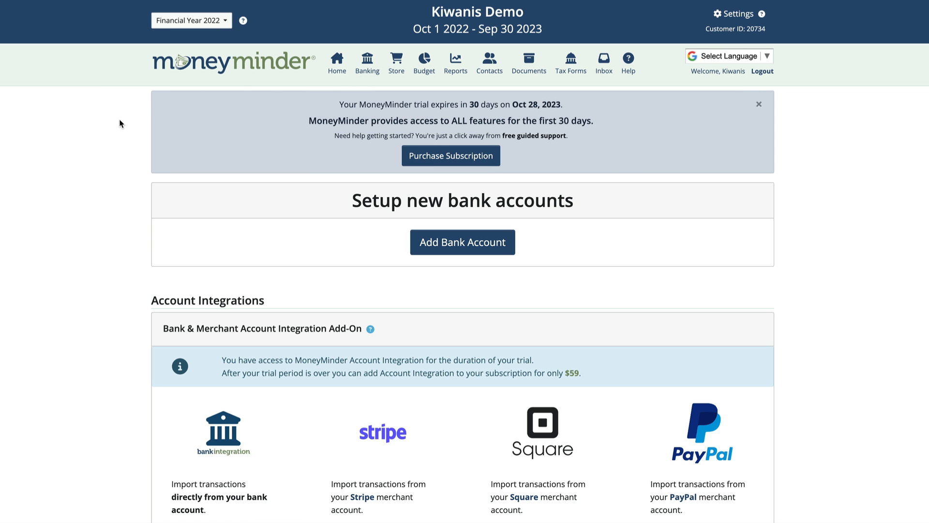
Add the Administrative Account bank account with a 25000 starting statement balance
{"action": "left_click", "coordinate": [449, 251]}
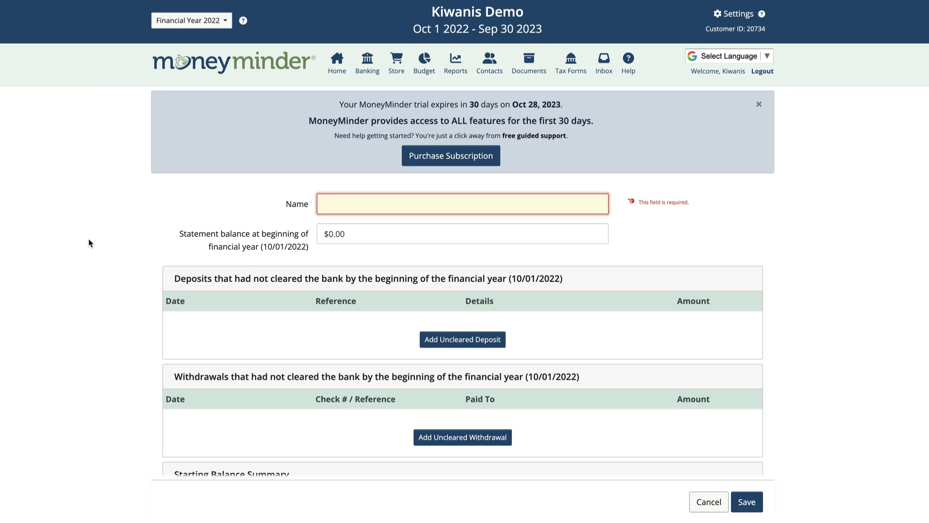
{"action": "type", "text": "Administra"}
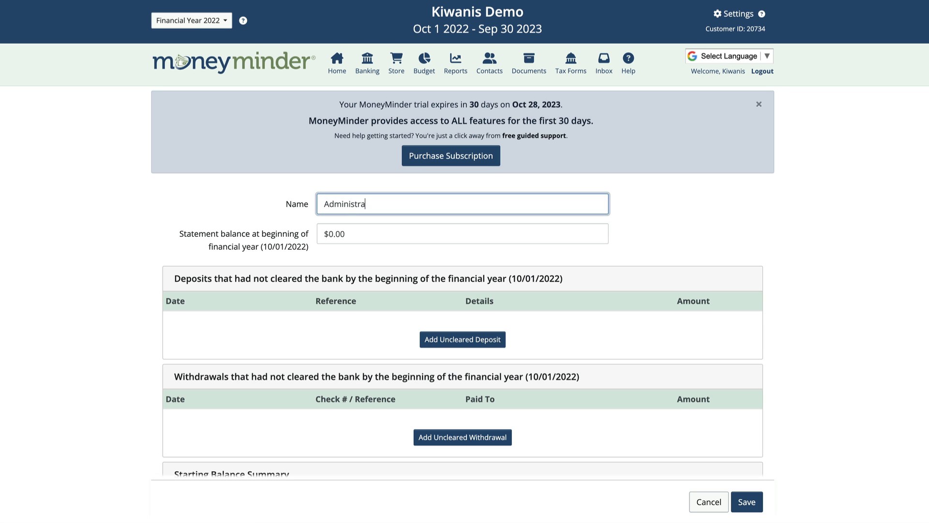
{"action": "type", "text": "tive Ac"}
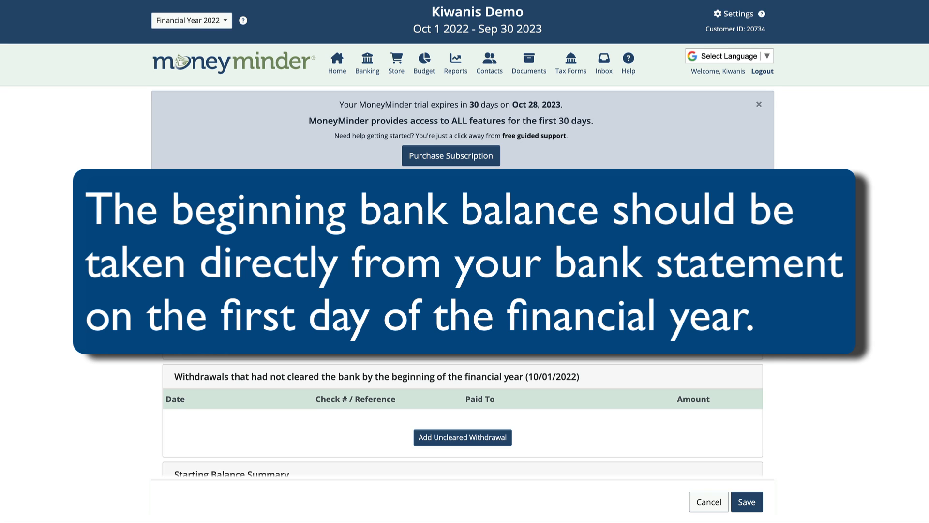
{"action": "type", "text": "25000"}
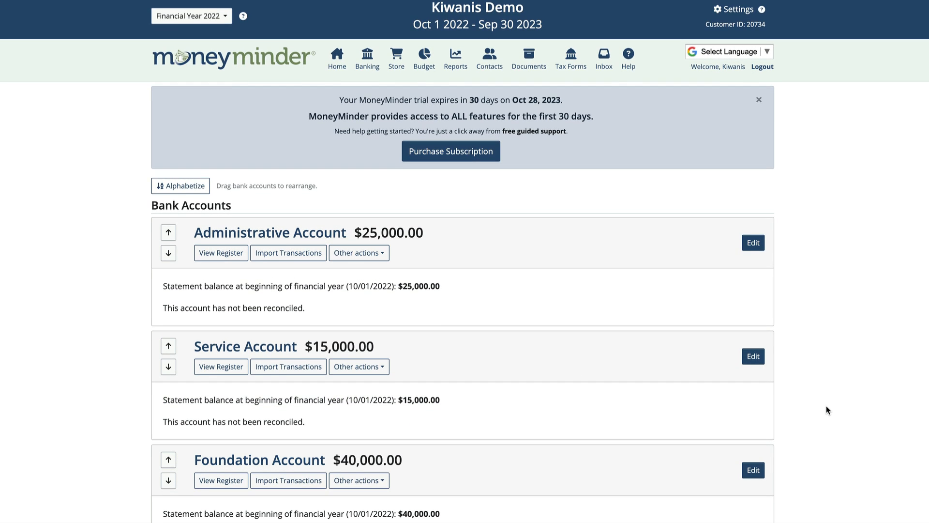
{"action": "scroll", "coordinate": [826, 405], "scroll_direction": "down", "scroll_amount": 2}
{"action": "scroll", "coordinate": [826, 406], "scroll_direction": "down", "scroll_amount": 3}
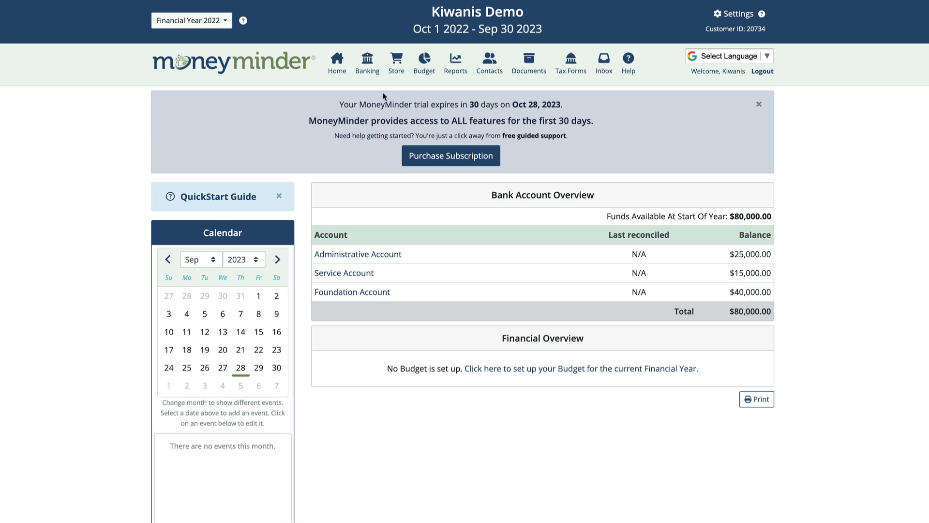
On the Budget page, start a new budget with 'No budget template' selected
{"action": "left_click", "coordinate": [424, 62]}
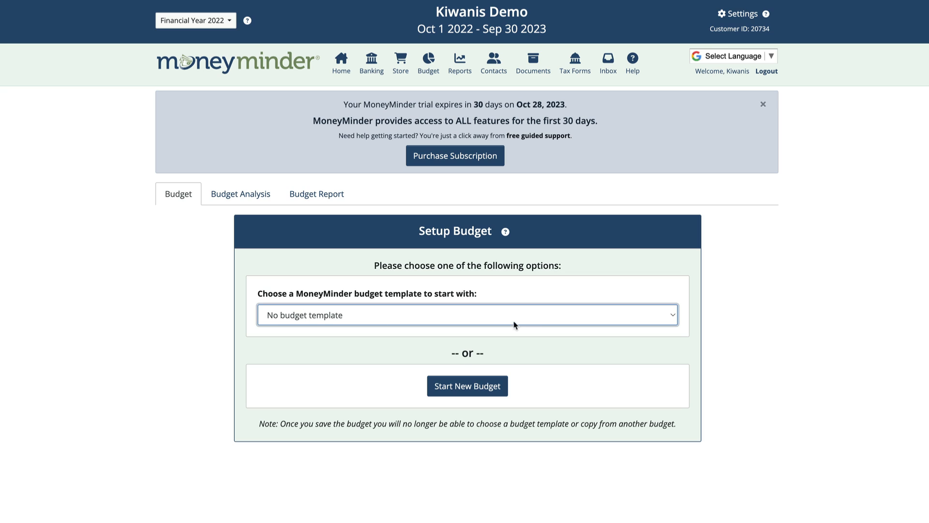
{"action": "left_click", "coordinate": [529, 322]}
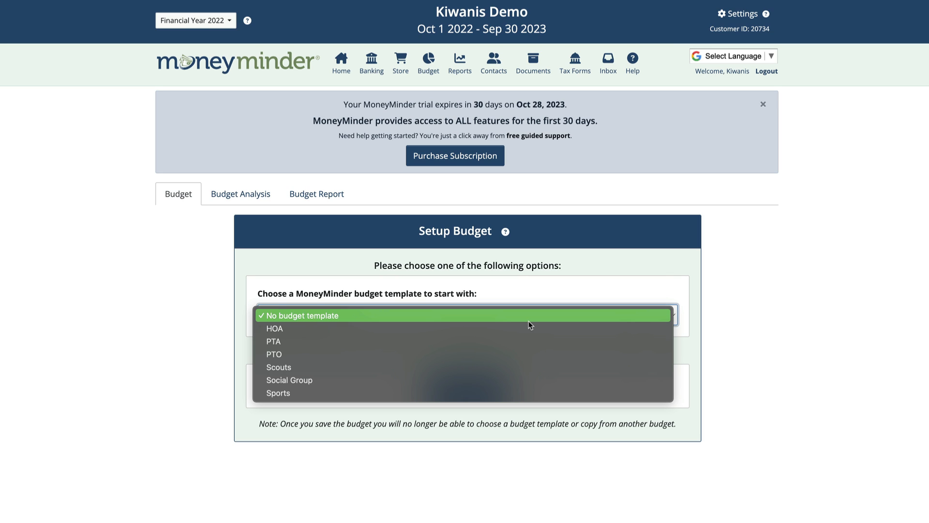
{"action": "left_click", "coordinate": [560, 287]}
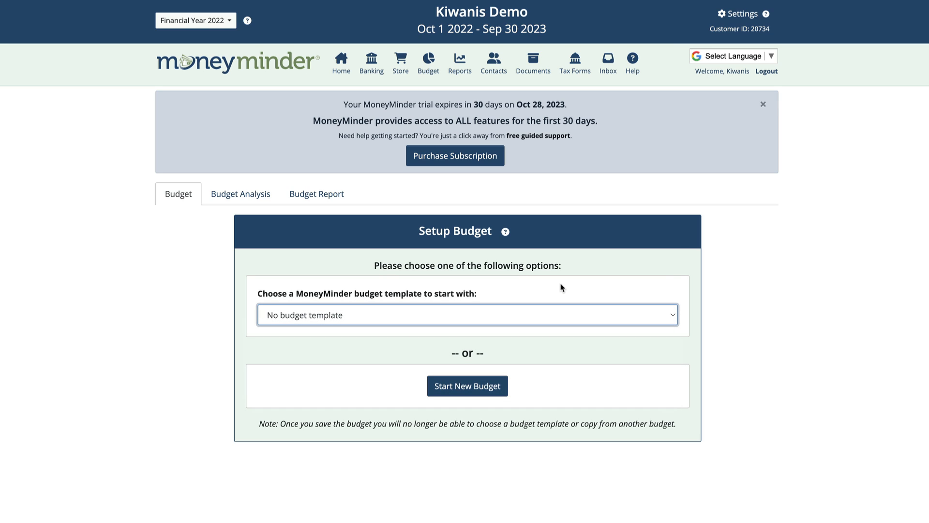
{"action": "left_click", "coordinate": [465, 395]}
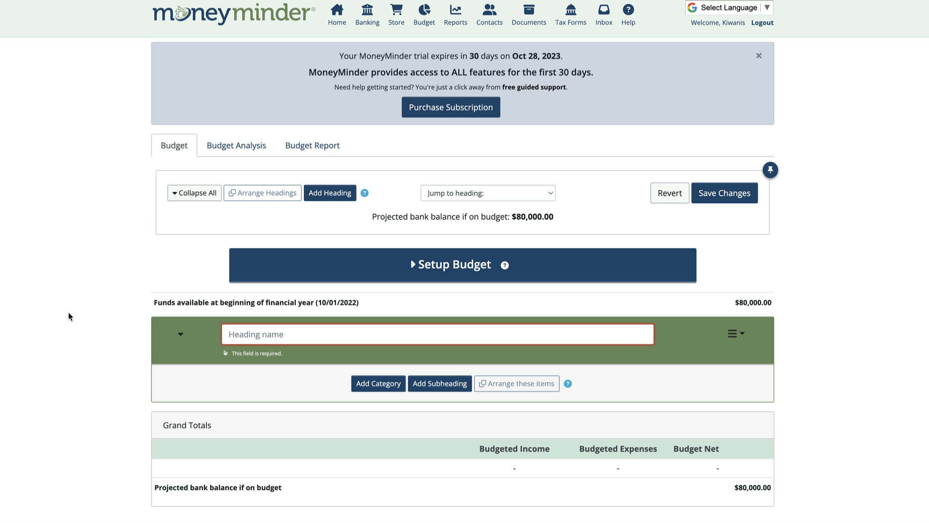
Name the first budget heading 'Administrative' and move down to its category rows
{"action": "type", "text": "Administrat"}
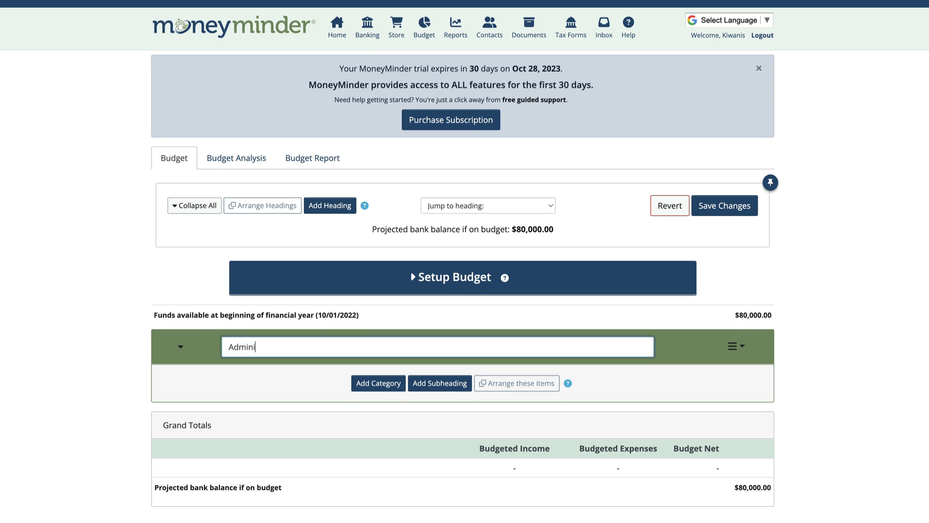
{"action": "type", "text": "ive"}
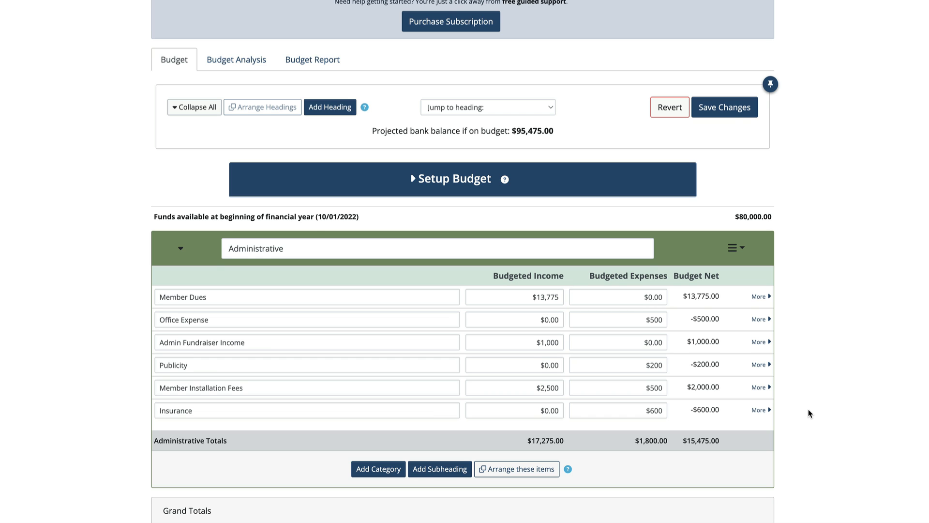
{"action": "scroll", "coordinate": [808, 410], "scroll_direction": "down", "scroll_amount": 2}
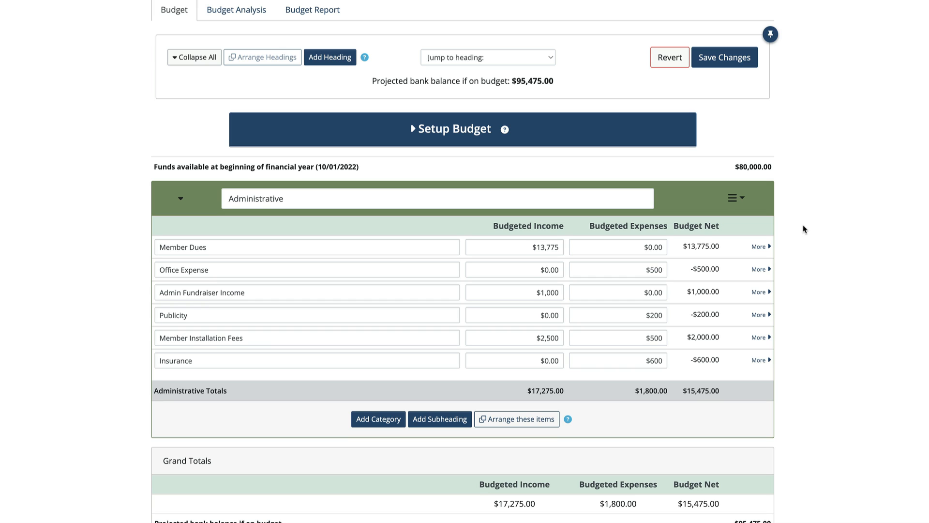
Save the budget changes and review the Administrative and Programs headings
{"action": "left_click", "coordinate": [727, 58]}
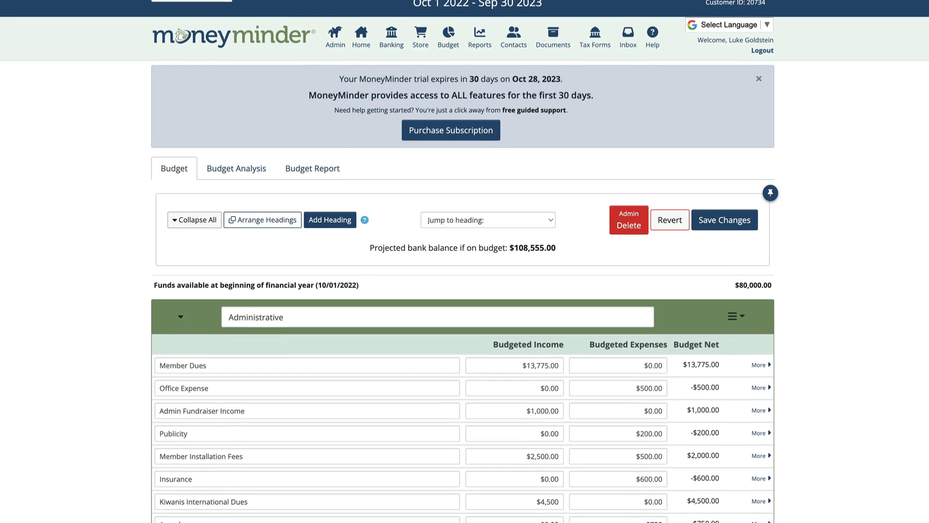
{"action": "scroll", "coordinate": [850, 152], "scroll_direction": "down", "scroll_amount": 5}
{"action": "scroll", "coordinate": [464, 262], "scroll_direction": "down", "scroll_amount": 5}
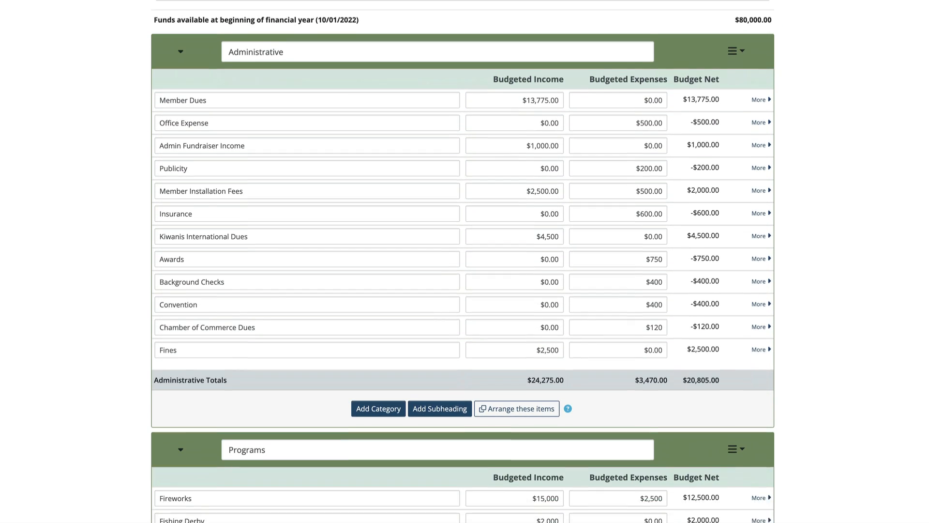
{"action": "scroll", "coordinate": [465, 262], "scroll_direction": "down", "scroll_amount": 3}
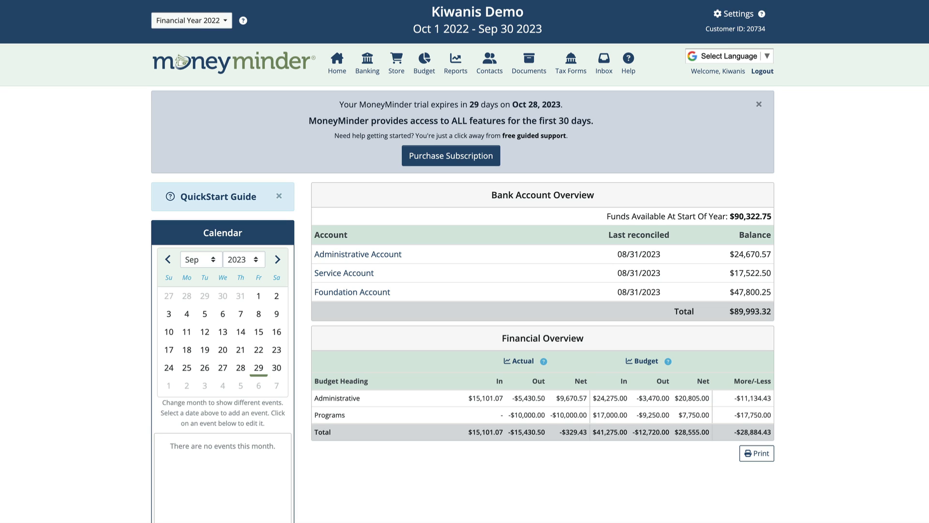
{"action": "left_click", "coordinate": [354, 255]}
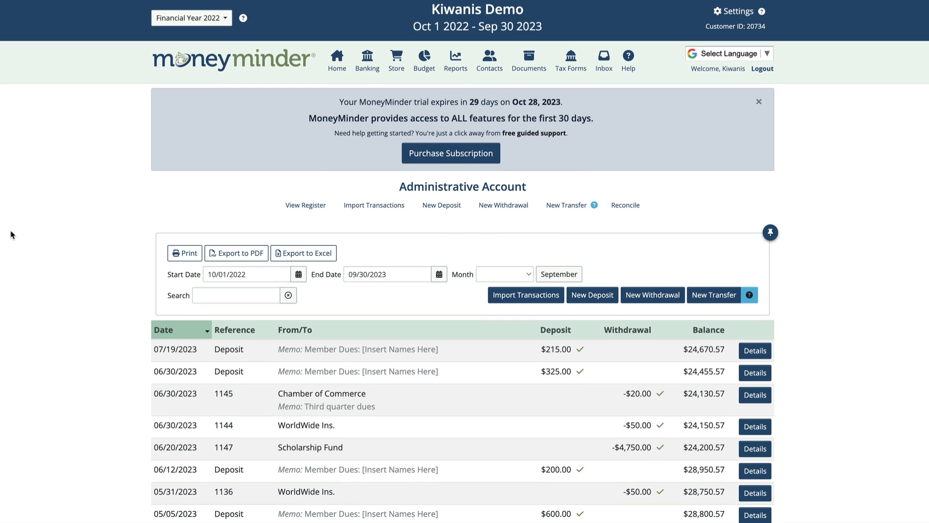
{"action": "scroll", "coordinate": [10, 234], "scroll_direction": "down", "scroll_amount": 3}
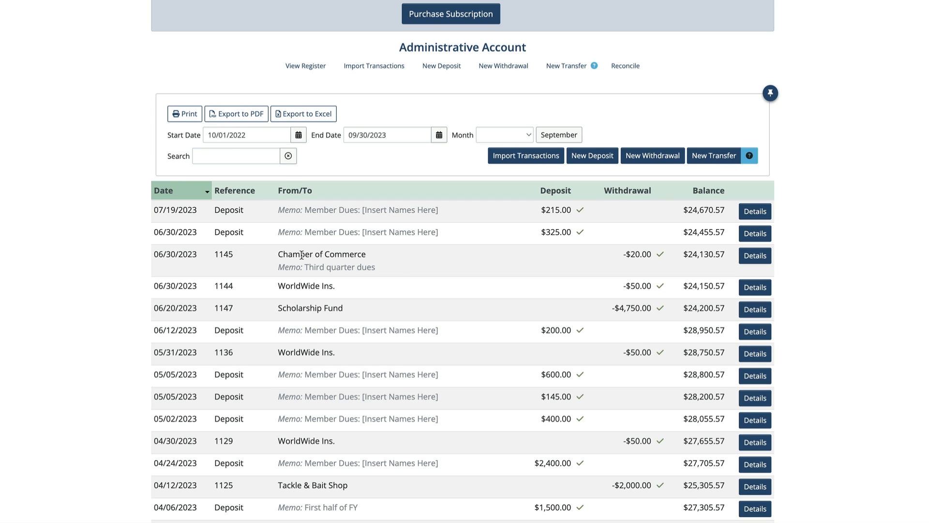
{"action": "left_click", "coordinate": [755, 289]}
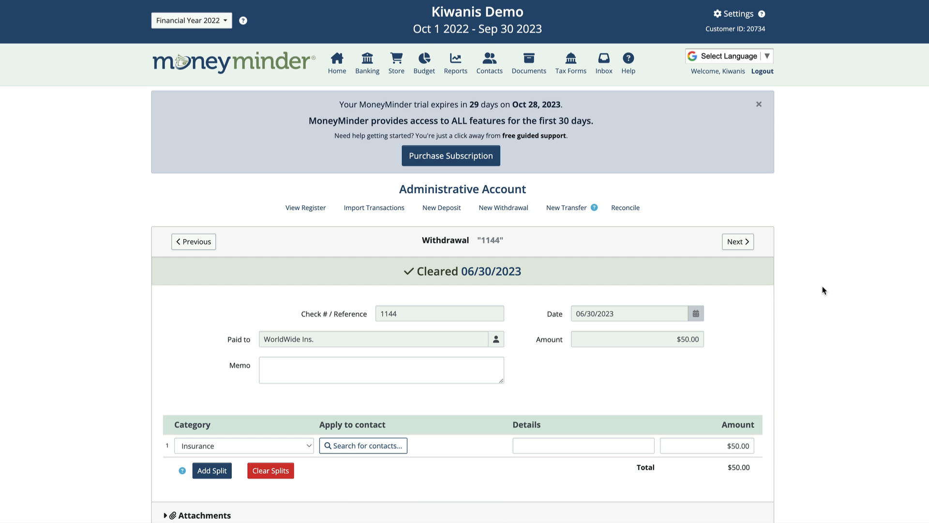
{"action": "scroll", "coordinate": [823, 289], "scroll_direction": "down", "scroll_amount": 2}
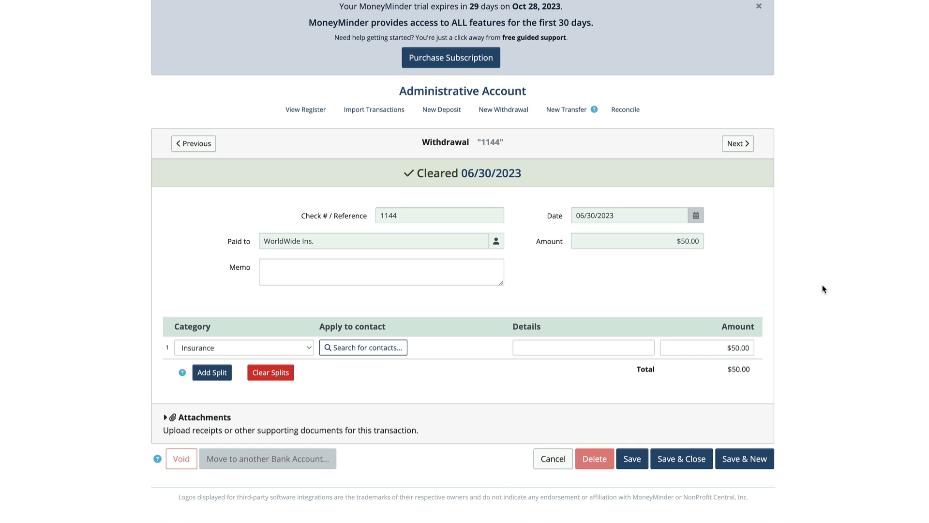
{"action": "scroll", "coordinate": [823, 286], "scroll_direction": "up", "scroll_amount": 3}
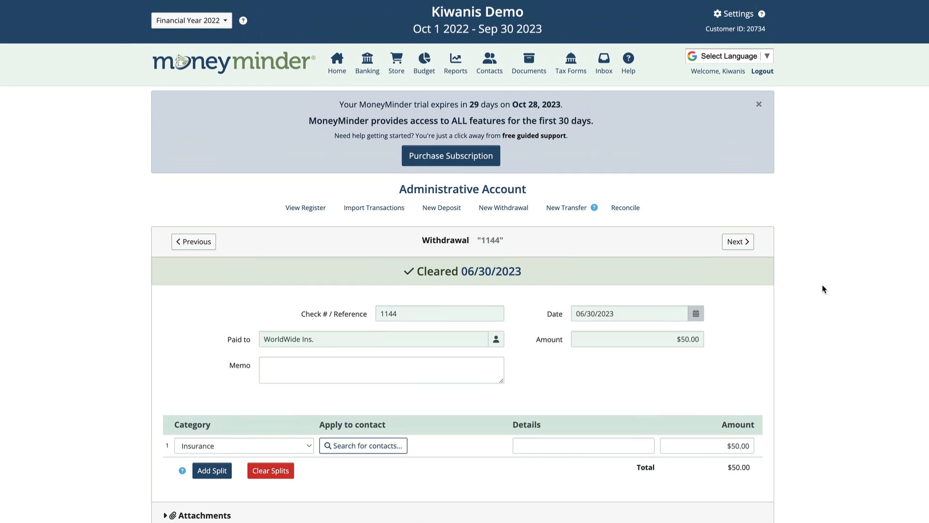
From the bank accounts list, open Import Transactions for the Foundation Account
{"action": "left_click", "coordinate": [367, 62]}
{"action": "scroll", "coordinate": [97, 179], "scroll_direction": "down", "scroll_amount": 10}
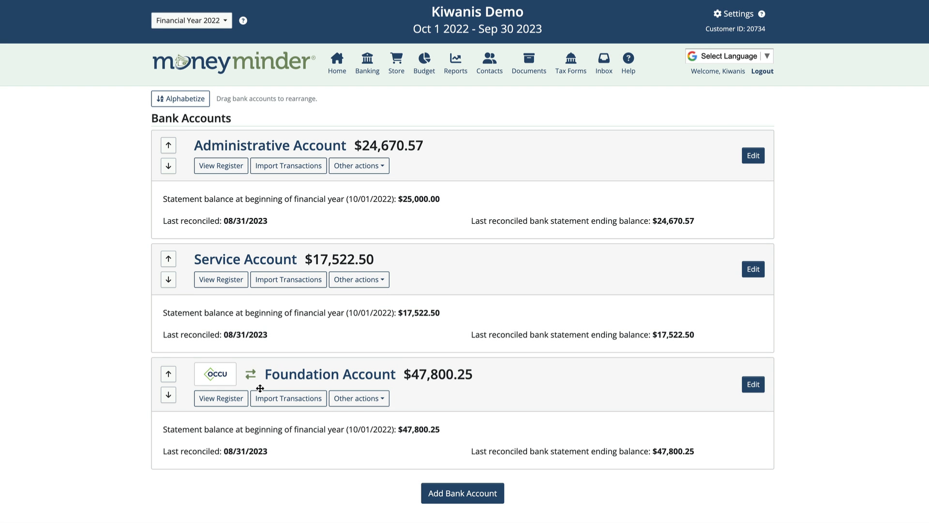
{"action": "left_click", "coordinate": [289, 398]}
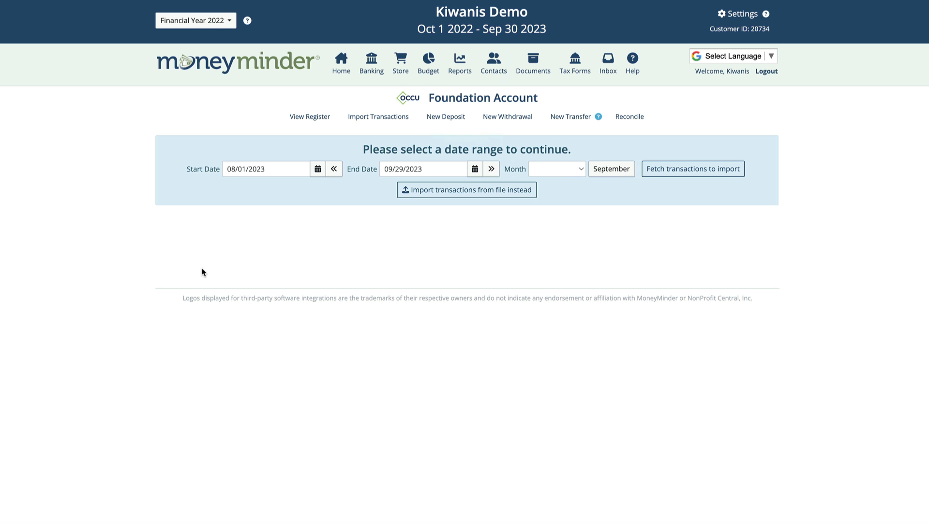
Fetch bank transactions and import the $12.00 July service charge refund with a category
{"action": "left_click", "coordinate": [693, 169]}
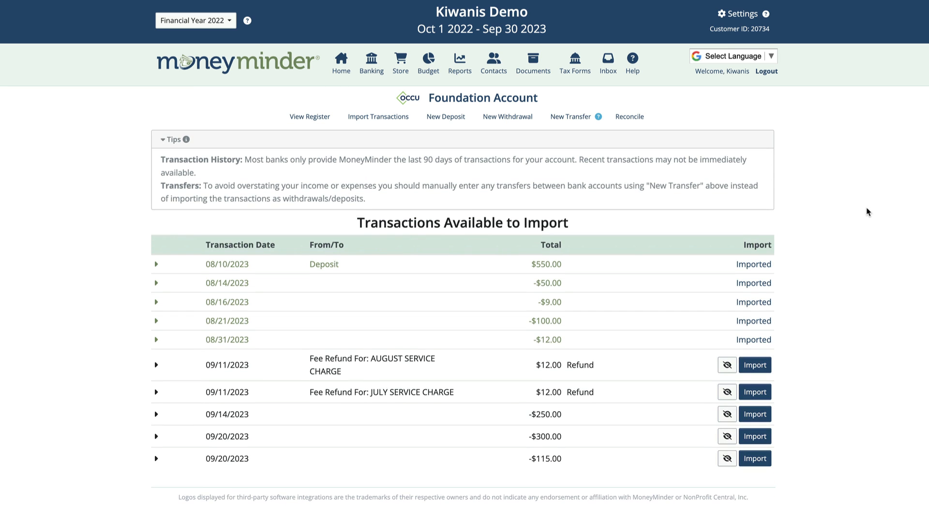
{"action": "left_click", "coordinate": [754, 395]}
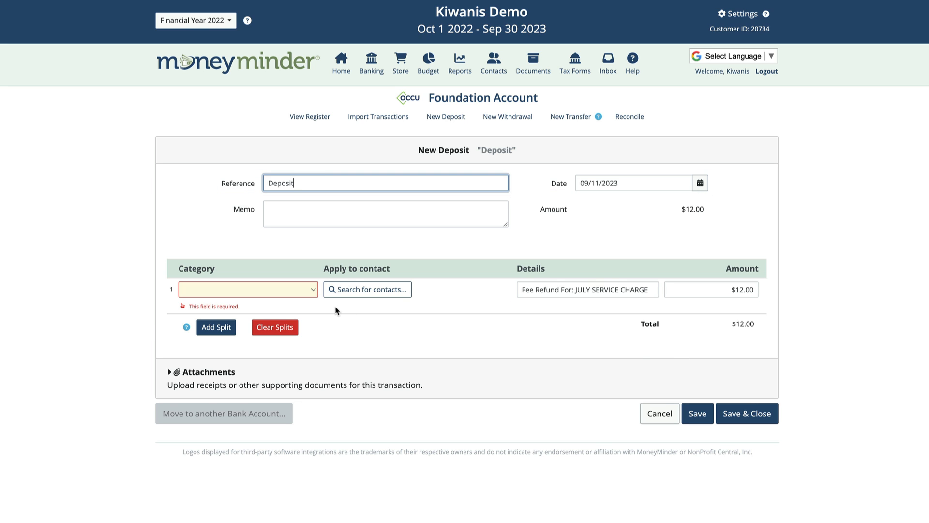
{"action": "left_click", "coordinate": [312, 291]}
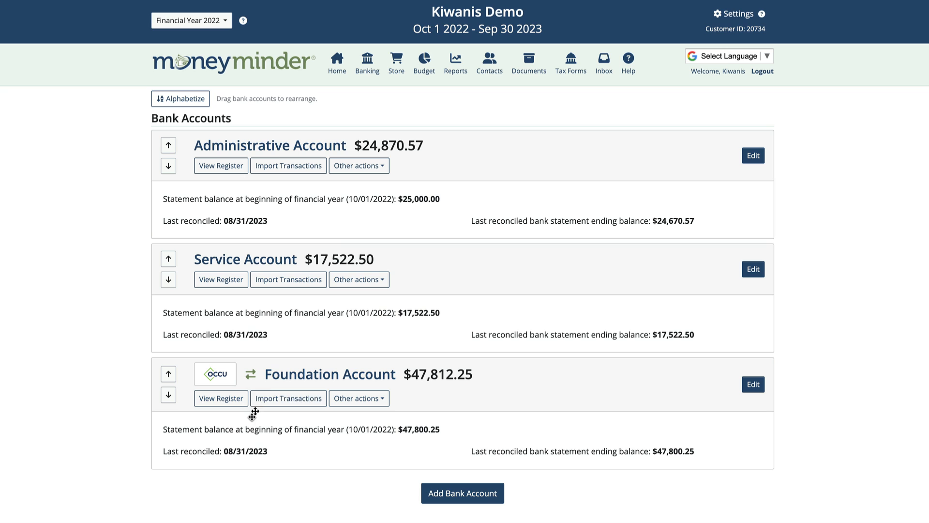
{"action": "left_click", "coordinate": [448, 75]}
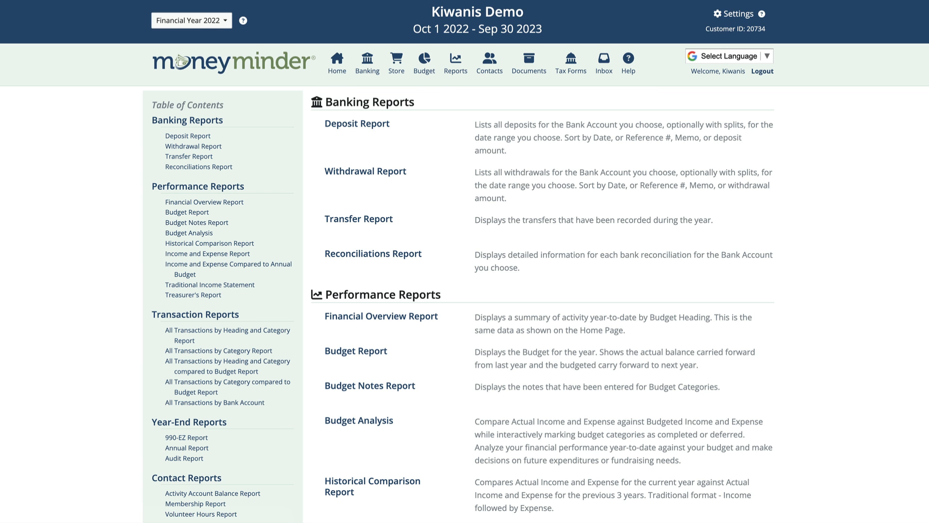
Look through the reports list and run the Treasurer's Report
{"action": "scroll", "coordinate": [542, 290], "scroll_direction": "down", "scroll_amount": 10}
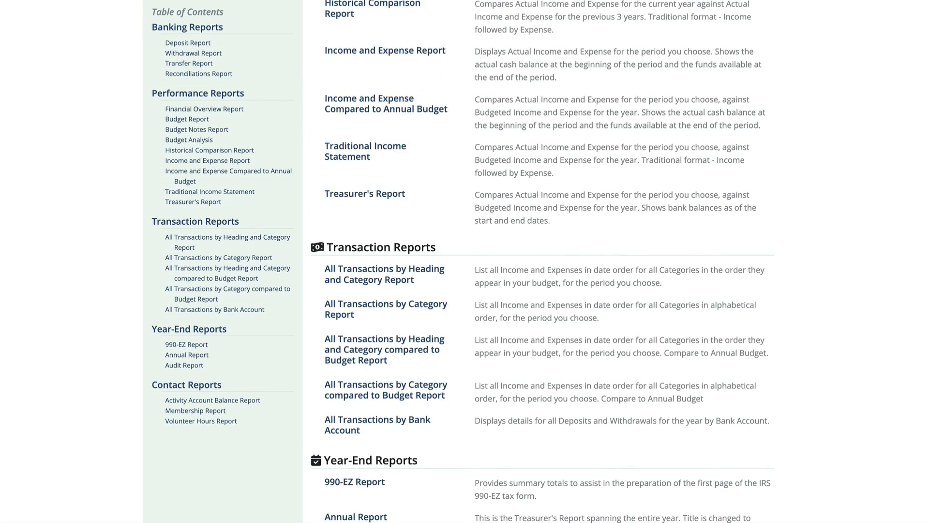
{"action": "left_click", "coordinate": [419, 201]}
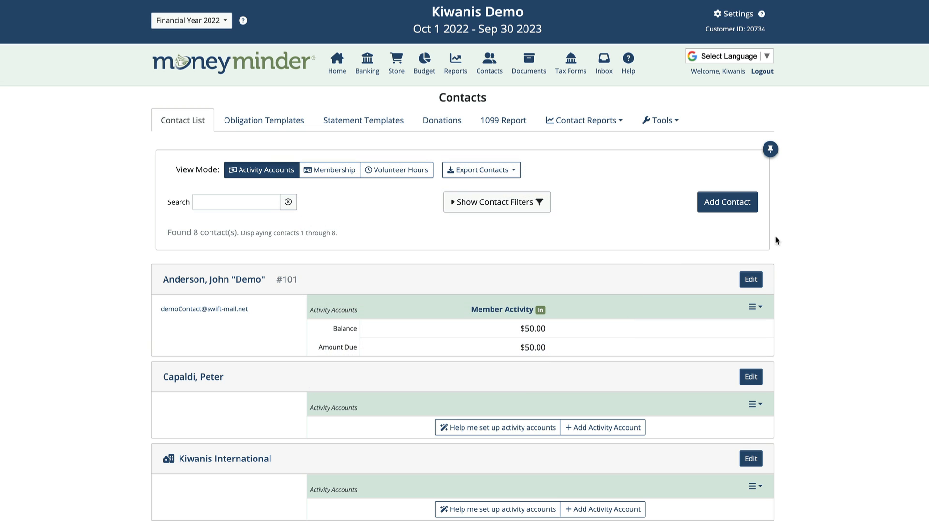
Open the first contact's Member Activity account and view its statement and obligations
{"action": "left_click", "coordinate": [488, 311]}
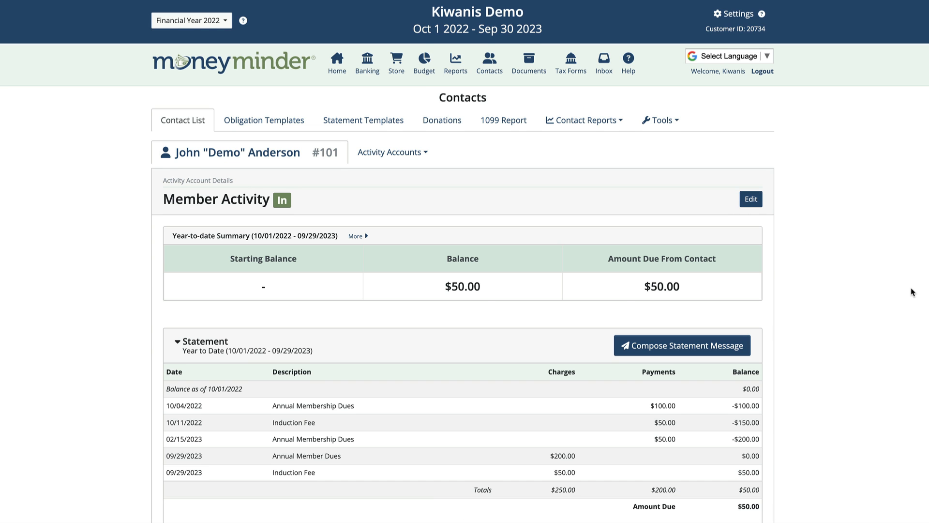
{"action": "scroll", "coordinate": [913, 290], "scroll_direction": "down", "scroll_amount": 5}
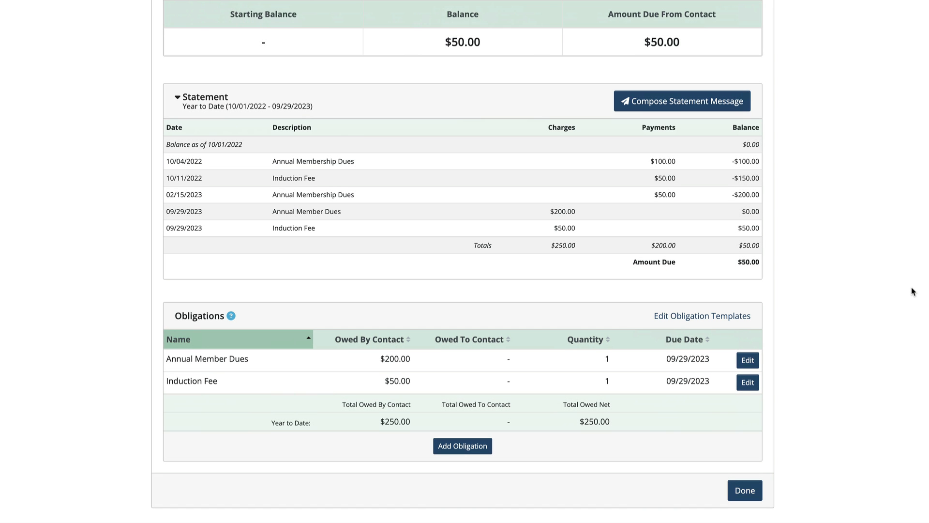
Draft a statement message to the member for 10/01/2022–09/29/2023 and scroll through its statement preview
{"action": "left_click", "coordinate": [711, 102]}
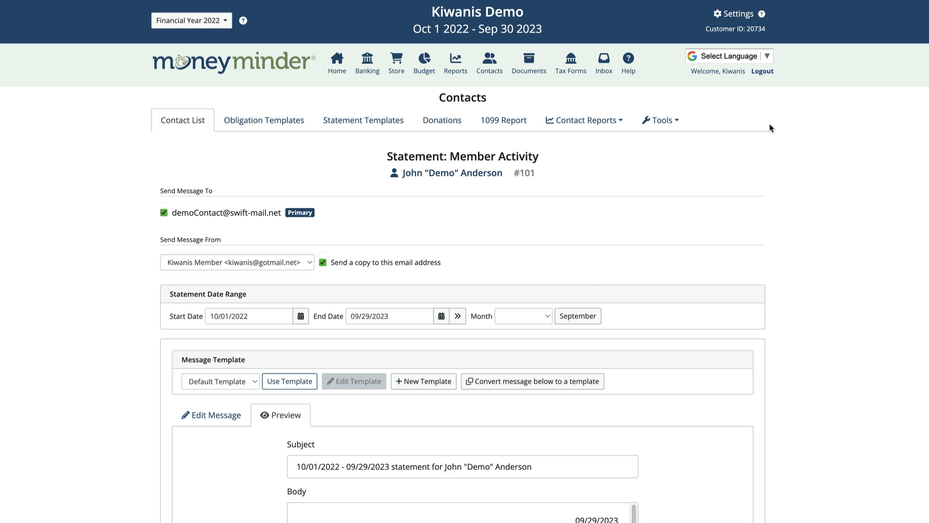
{"action": "left_click", "coordinate": [662, 120]}
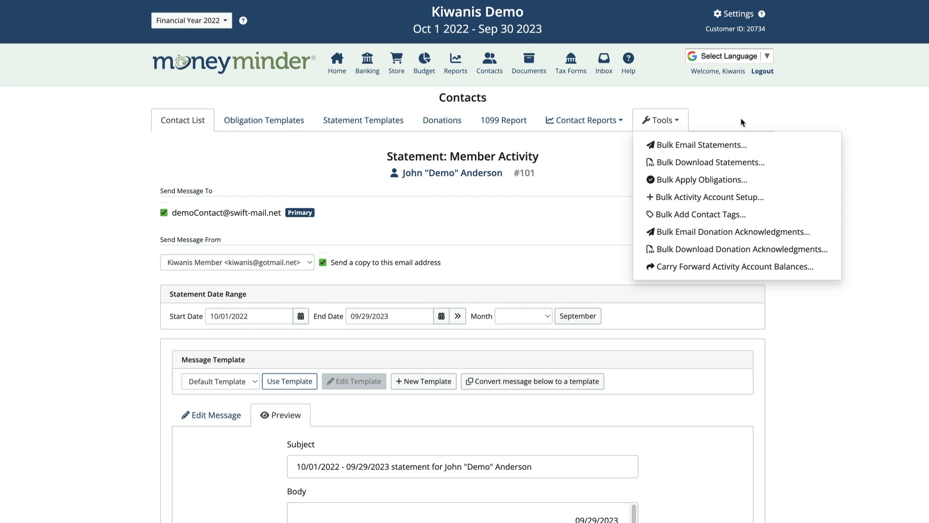
{"action": "left_click", "coordinate": [743, 123]}
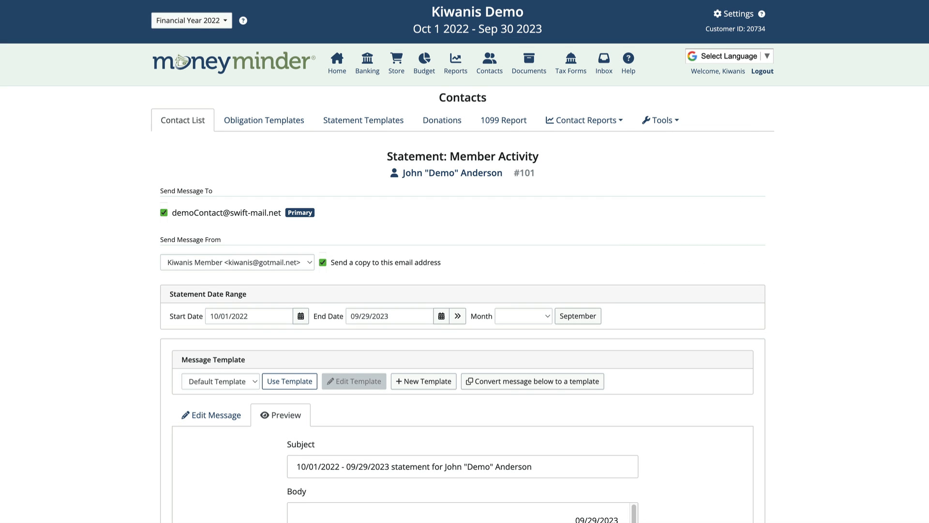
{"action": "scroll", "coordinate": [463, 261], "scroll_direction": "down", "scroll_amount": 6}
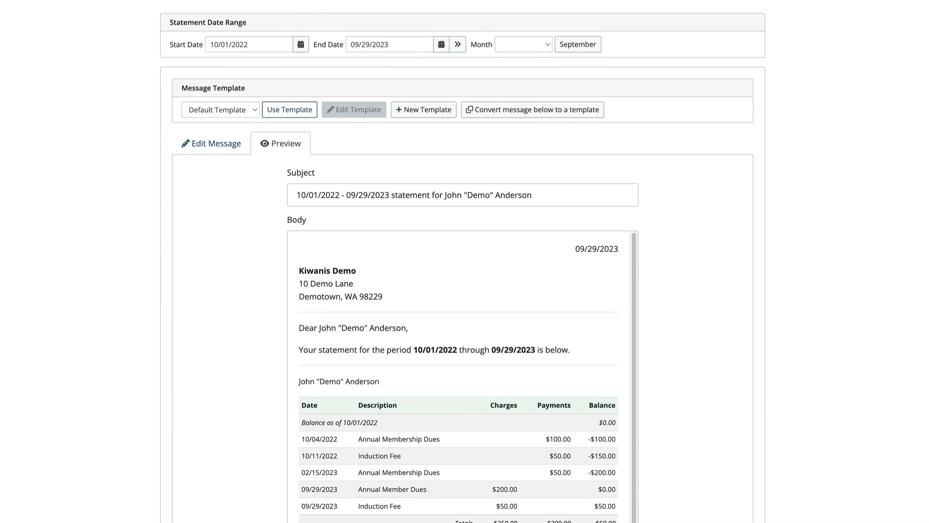
{"action": "scroll", "coordinate": [868, 273], "scroll_direction": "down", "scroll_amount": 3}
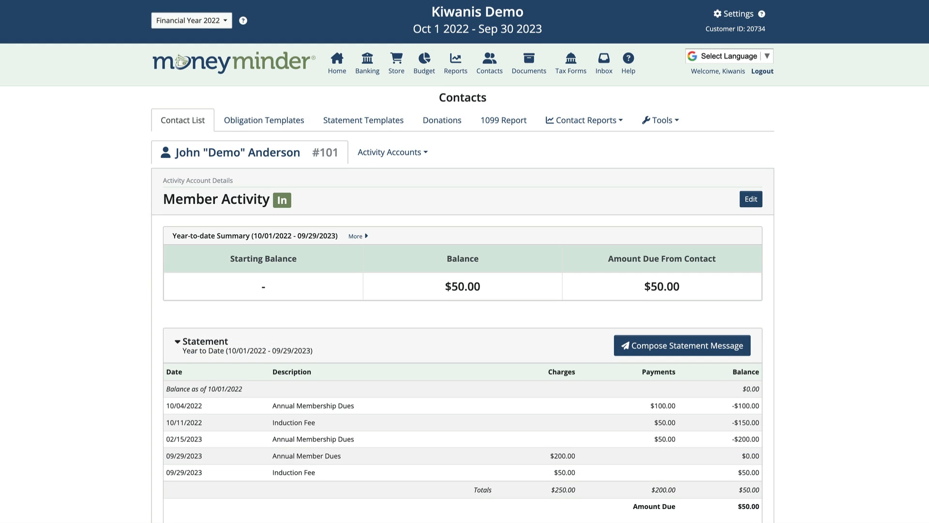
Return to the member's Member Activity statement showing $250.00 charged, $200.00 paid and $50.00 due
{"action": "scroll", "coordinate": [464, 261], "scroll_direction": "down", "scroll_amount": 3}
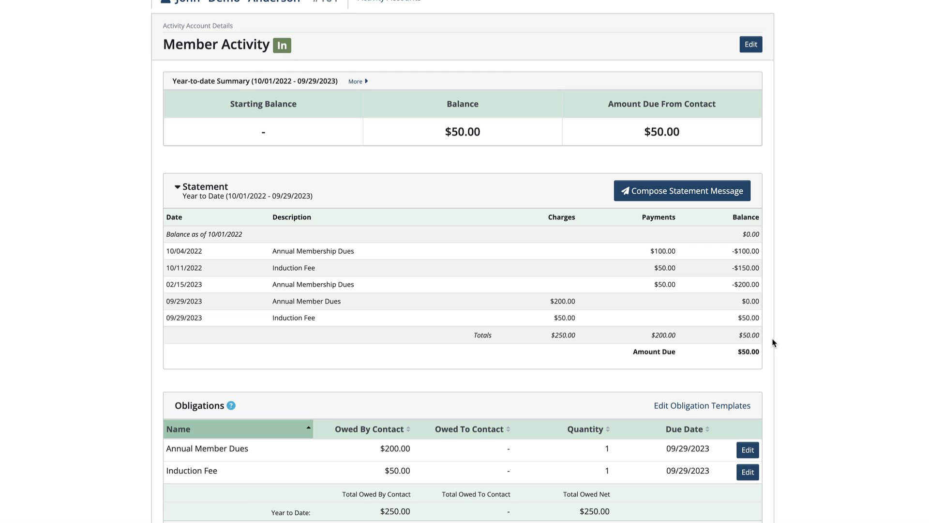
Open the Documents library with its four folders, including Group Bylaws and Meeting Minutes
{"action": "scroll", "coordinate": [773, 342], "scroll_direction": "up", "scroll_amount": 3}
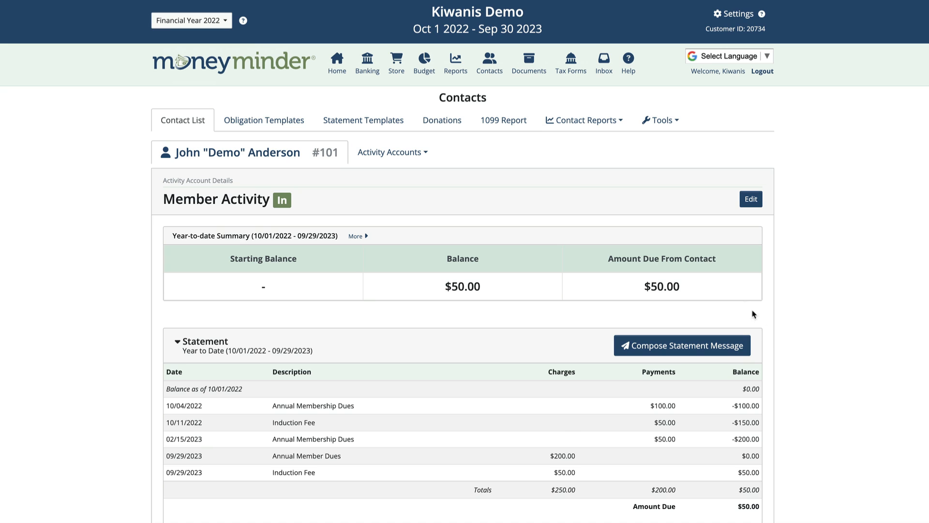
{"action": "left_click", "coordinate": [527, 66]}
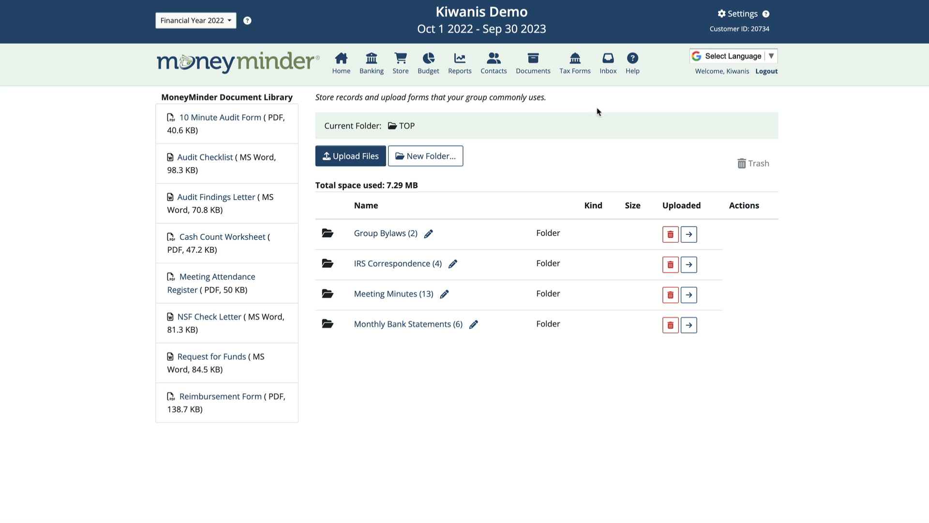
View the Tax Forms section, then the Store page with Cheddar Up's 3.5% and 0.4% fees
{"action": "left_click", "coordinate": [580, 74]}
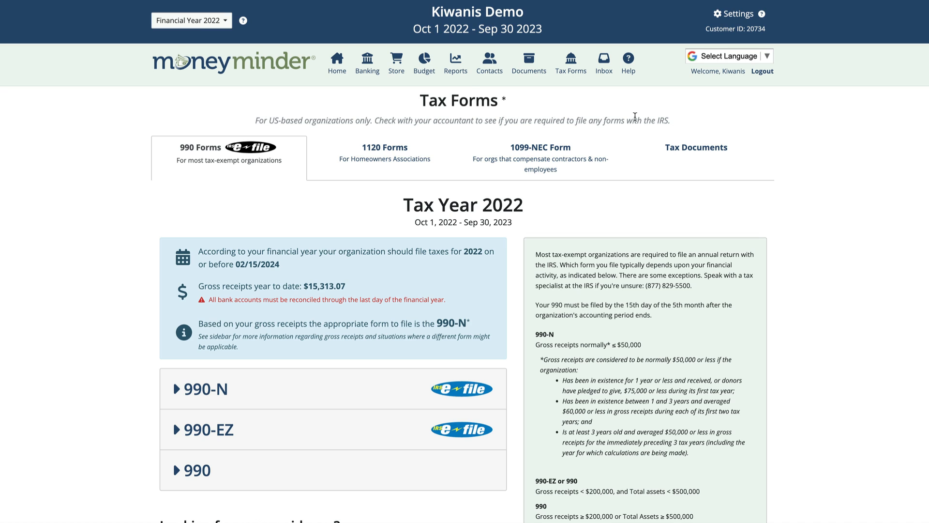
{"action": "left_click", "coordinate": [398, 68]}
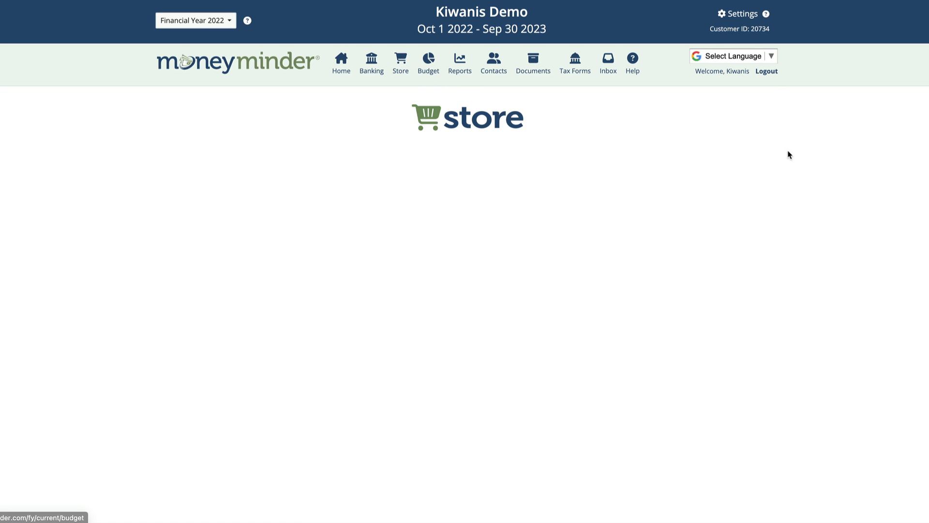
{"action": "scroll", "coordinate": [827, 148], "scroll_direction": "down", "scroll_amount": 3}
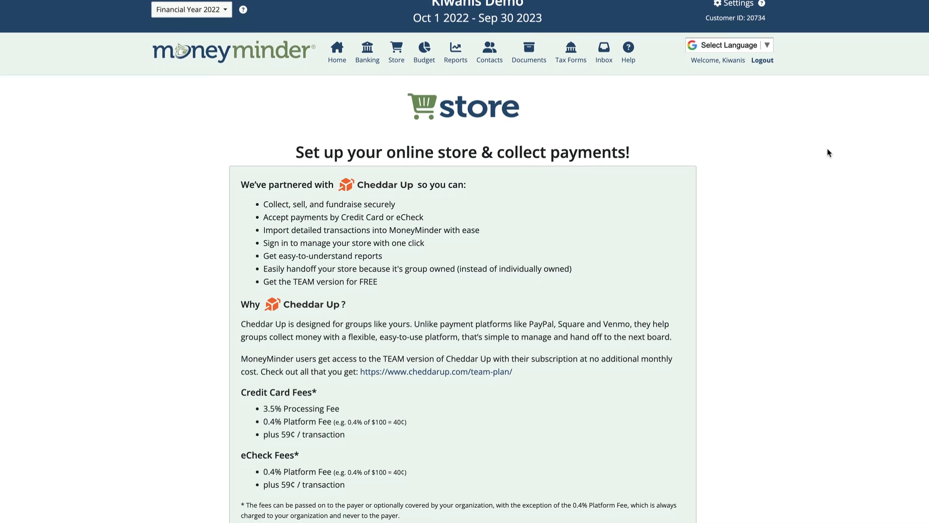